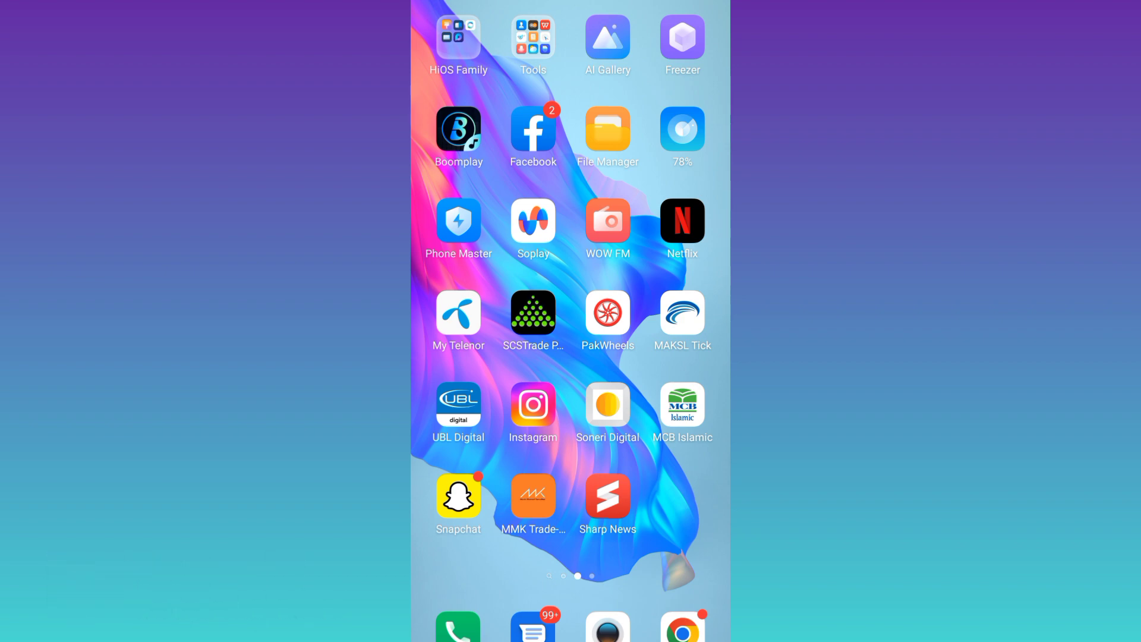
- Launch Instagram from the home screen and go to the direct messages inbox
left_click(534, 405)
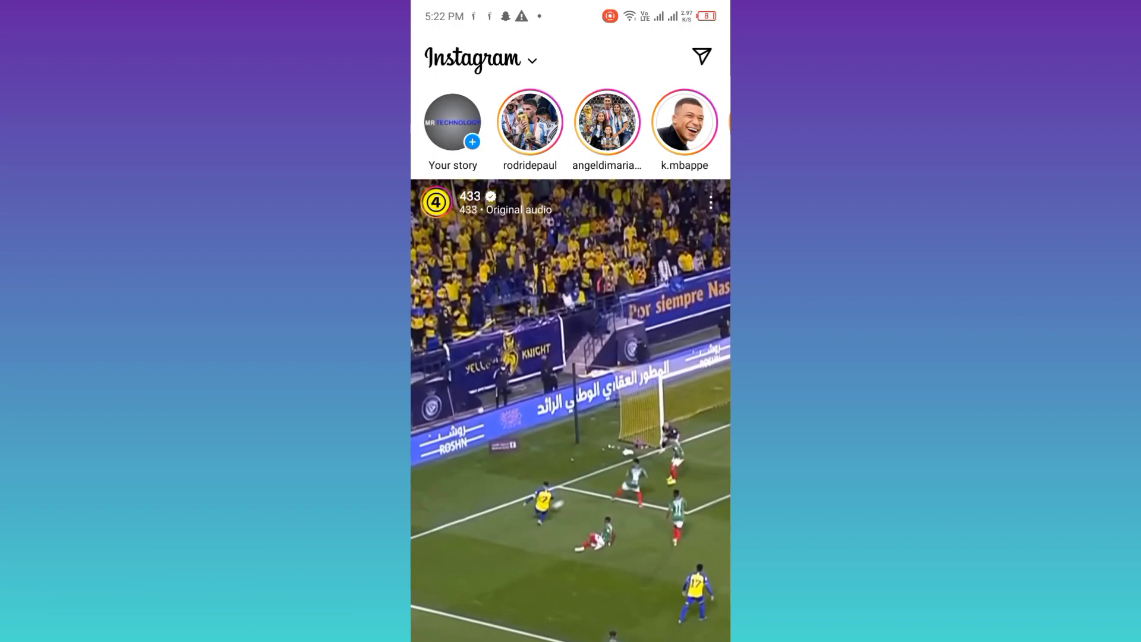
left_click(702, 58)
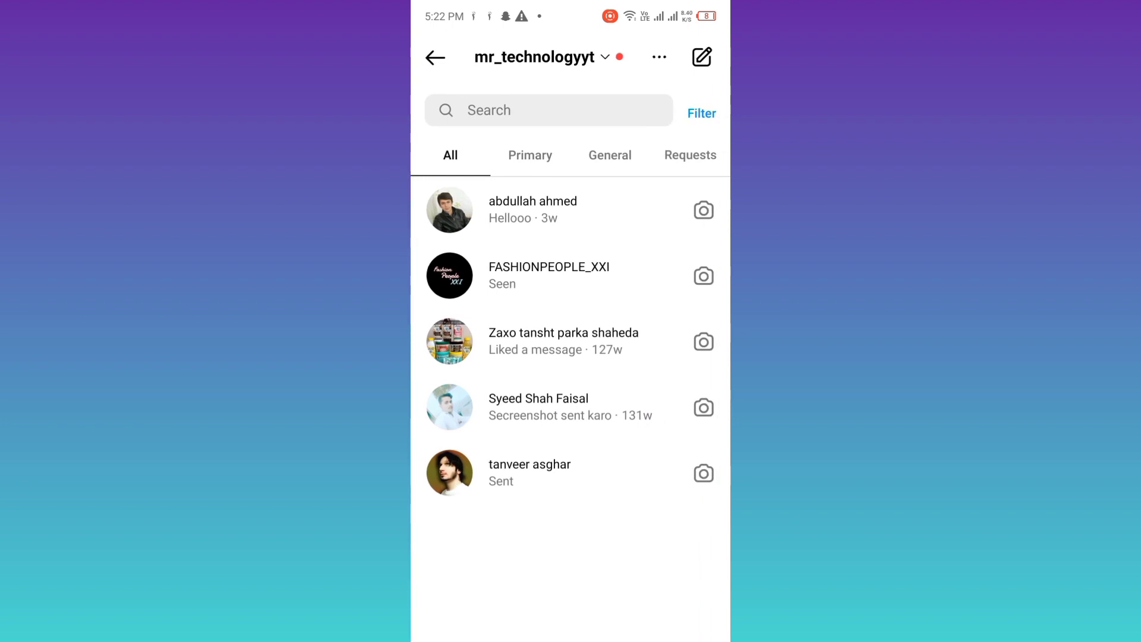
- Start a new message from the inbox's compose icon
left_click(702, 57)
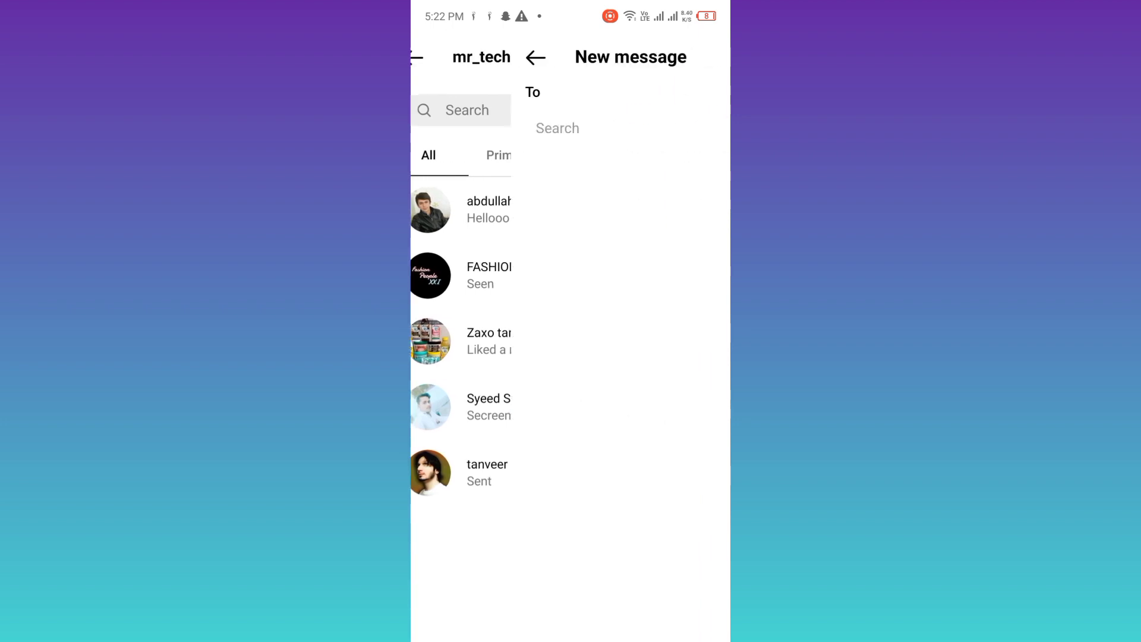